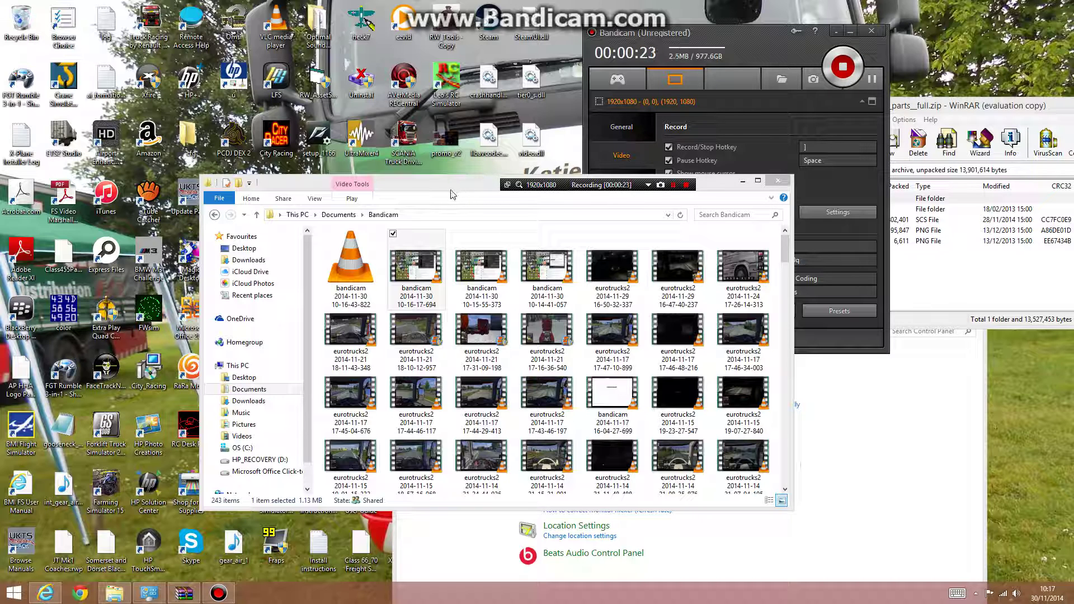
Close the Bandicam recordings folder, then bring forward, move and close the Hardware and Sound window.
left_click(778, 184)
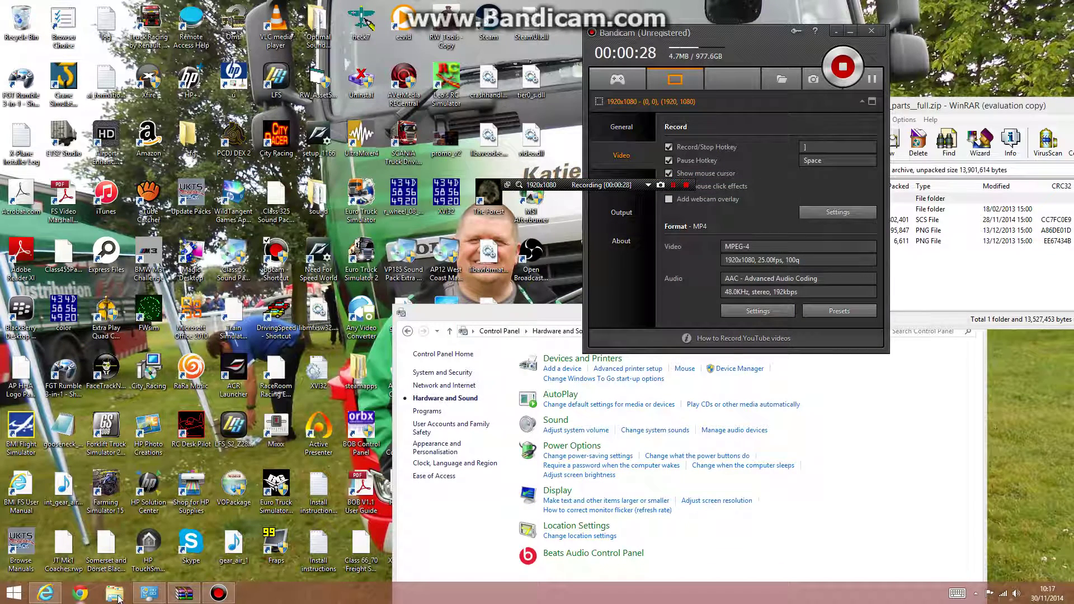
left_click(145, 593)
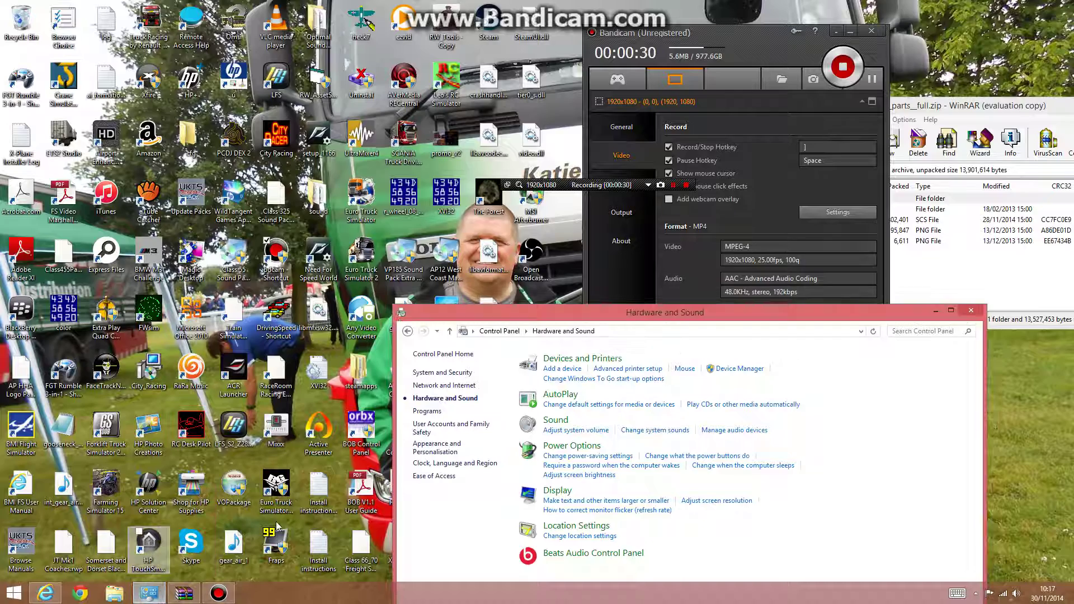
left_click_drag(789, 321, 706, 235)
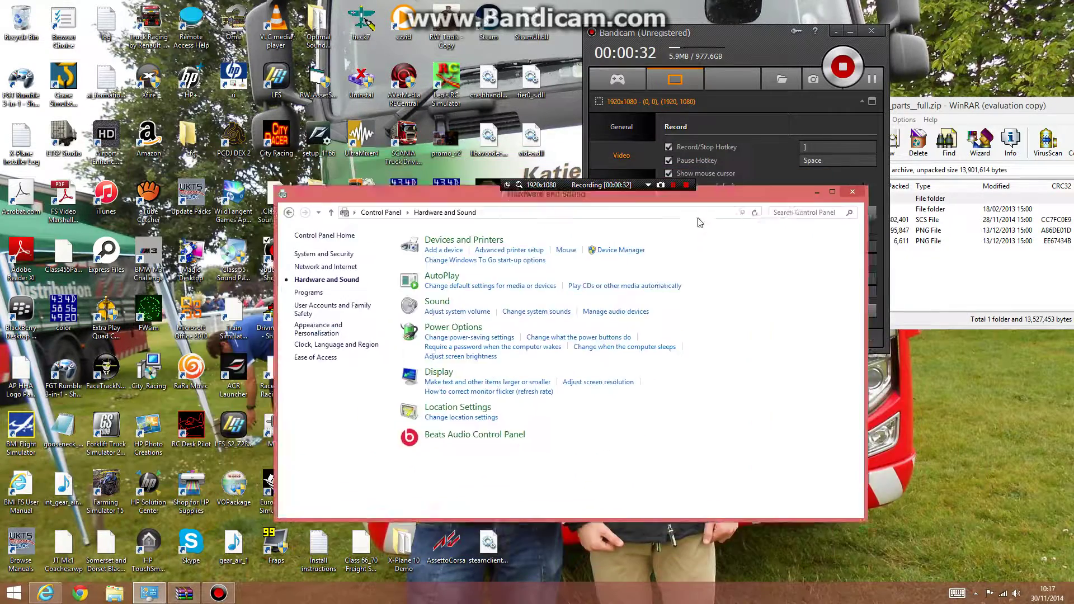
left_click(887, 225)
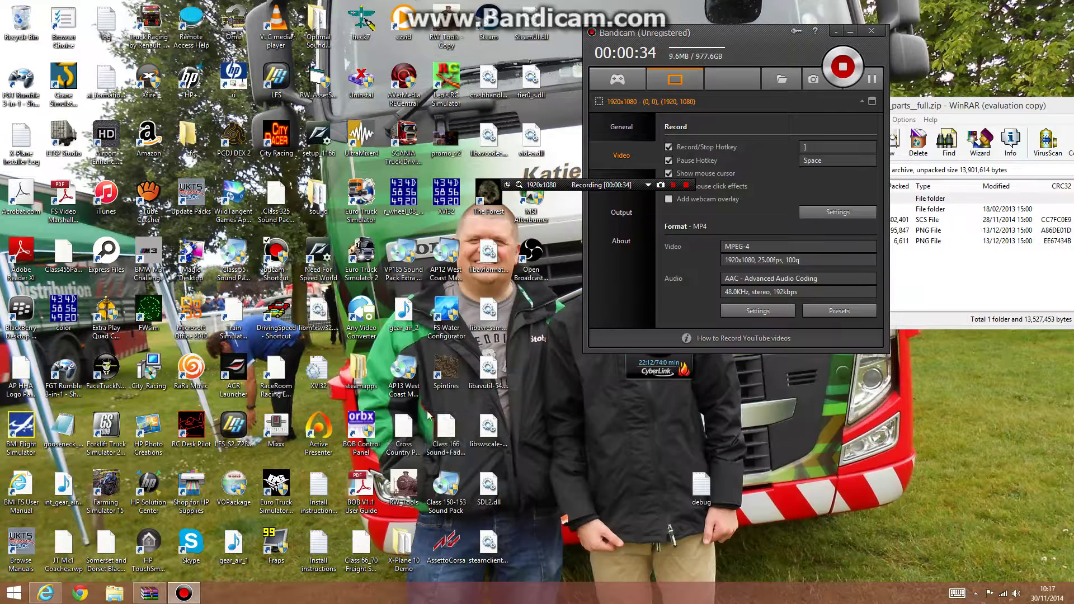
Open This PC in File Explorer, briefly show the Computer ribbon, and reposition the window.
left_click(115, 595)
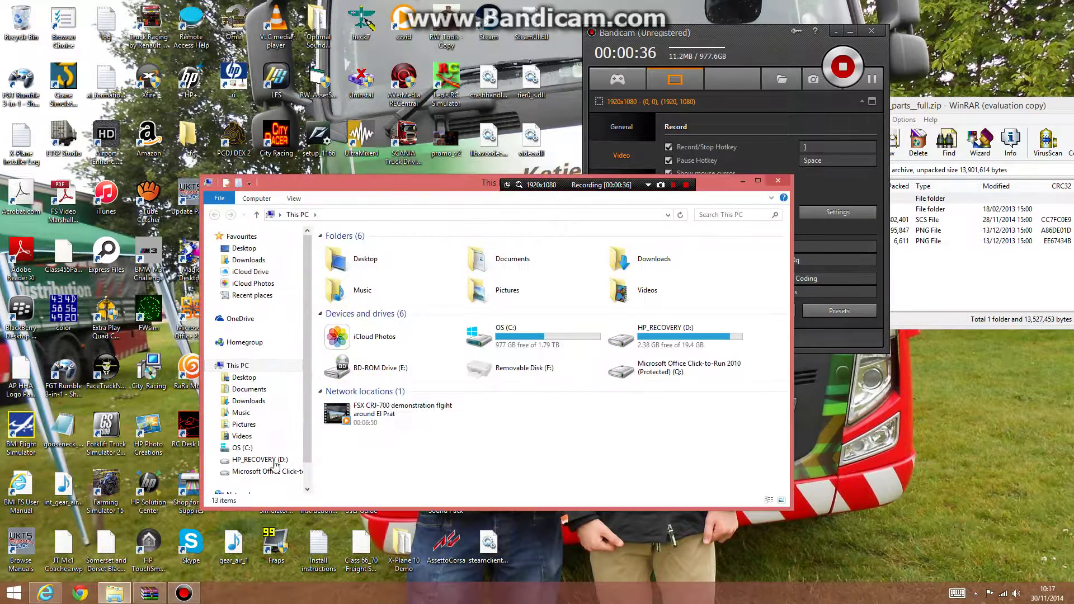
left_click(262, 204)
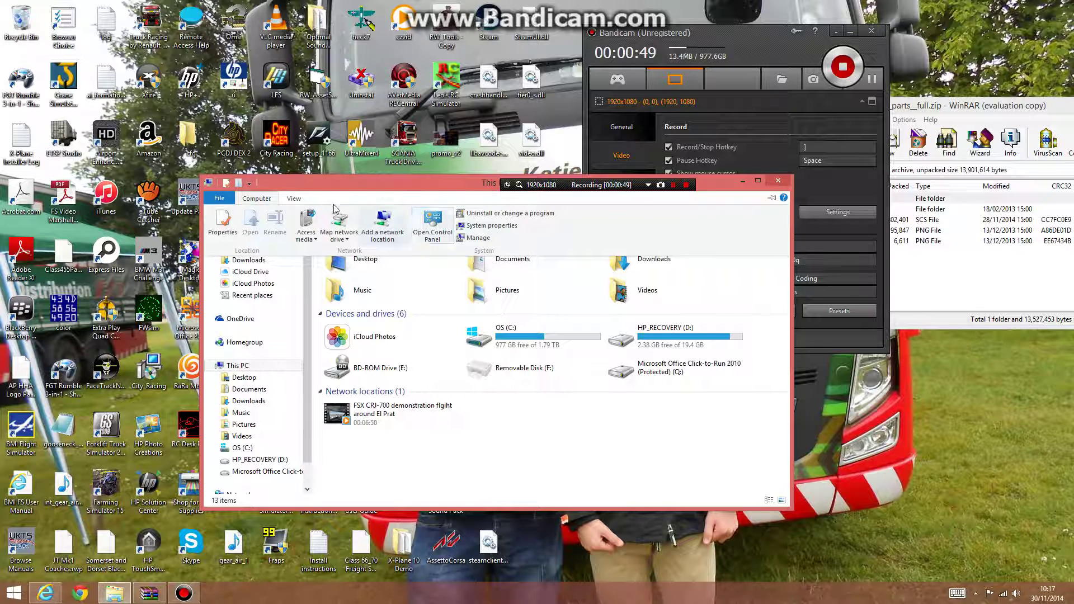
left_click(445, 193)
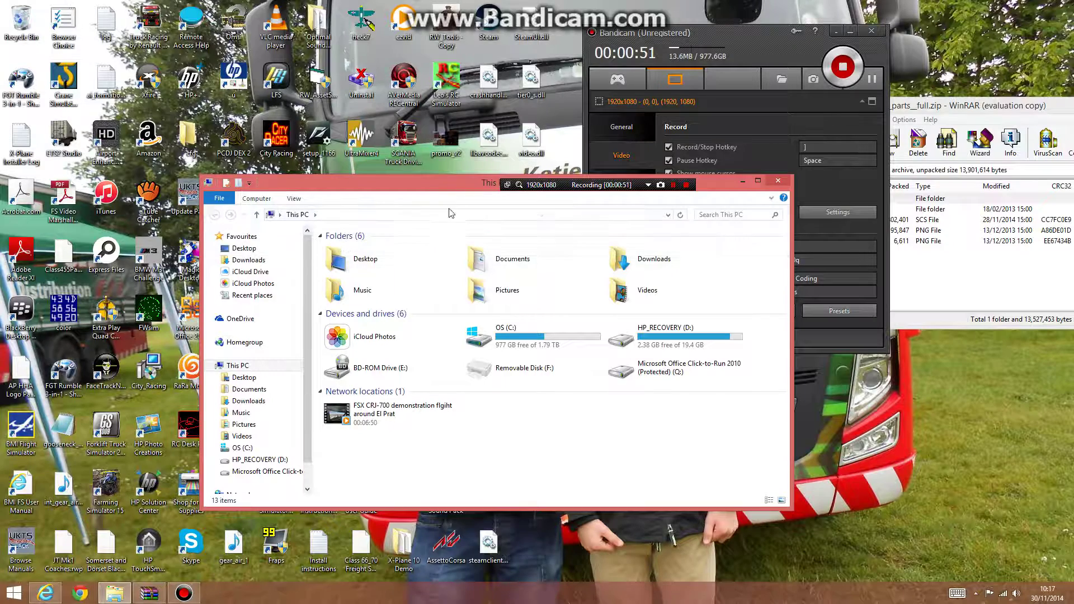
left_click_drag(445, 192, 446, 201)
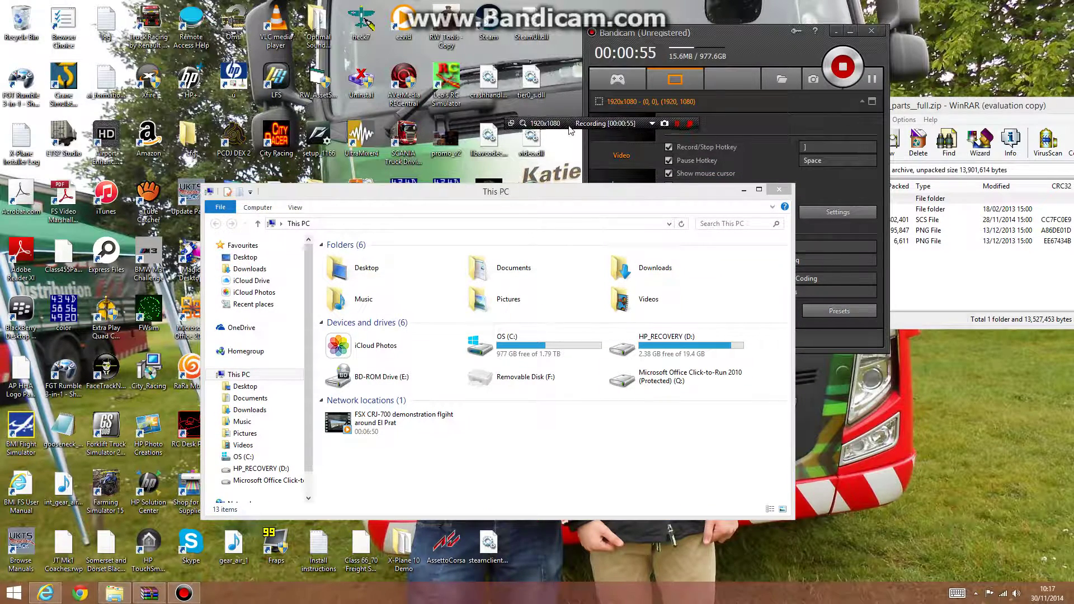
left_click_drag(518, 186, 517, 166)
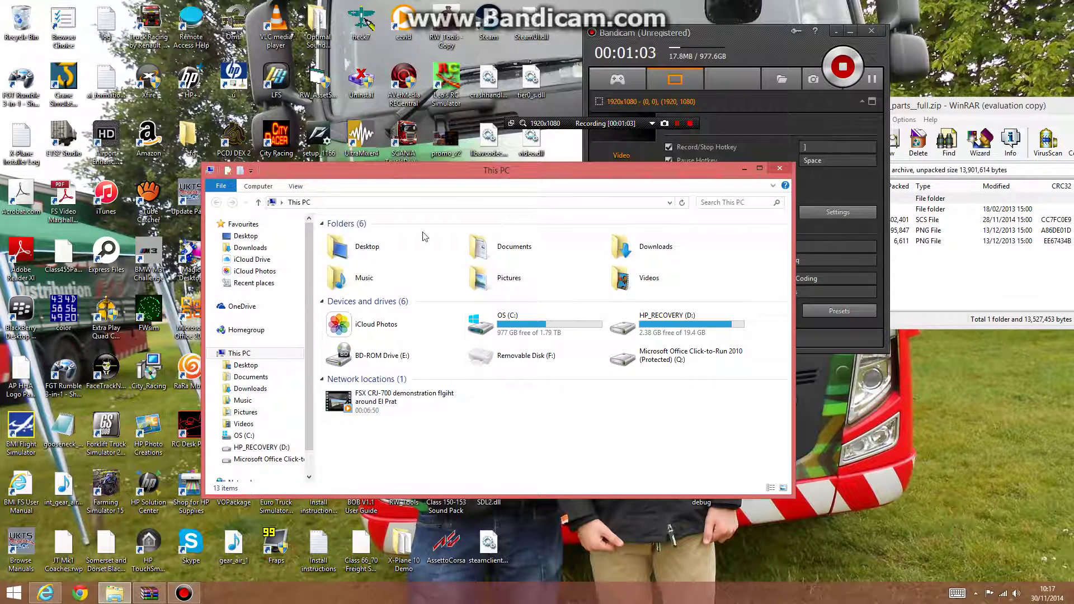
Open Control Panel from the Computer ribbon and go to the Hardware and Sound category.
left_click(258, 185)
left_click(435, 210)
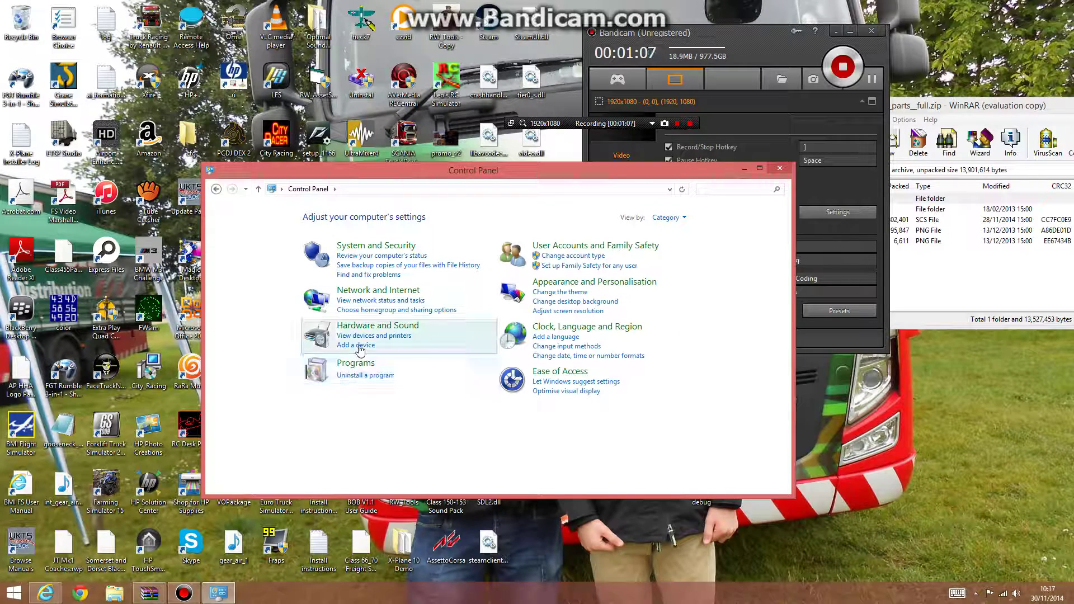
left_click(370, 328)
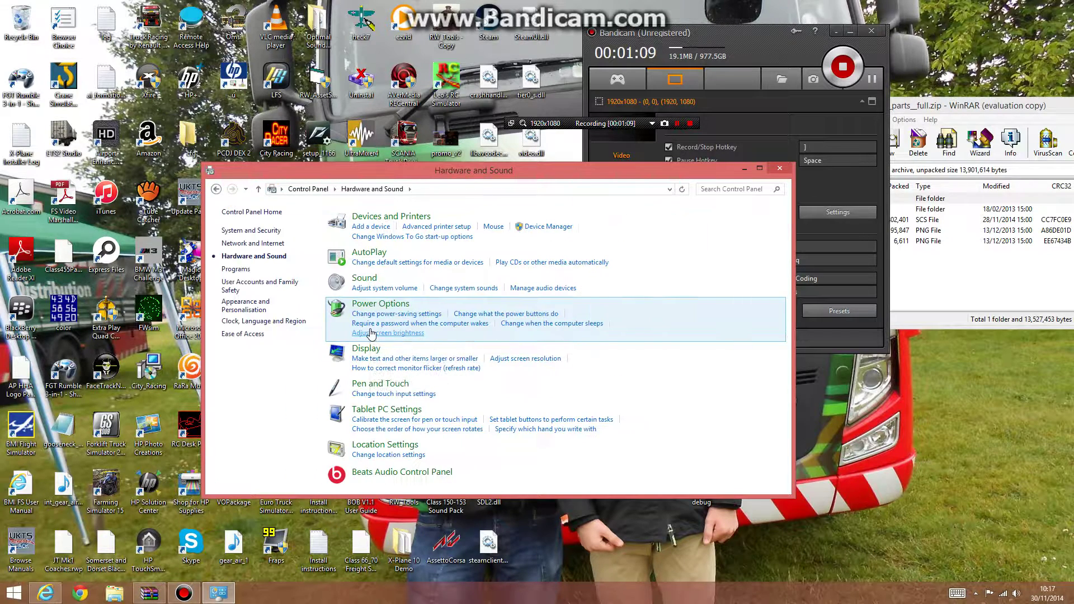
Open Device Manager and expand Universal Serial Bus controllers to list the USB hubs and host controllers.
left_click(543, 229)
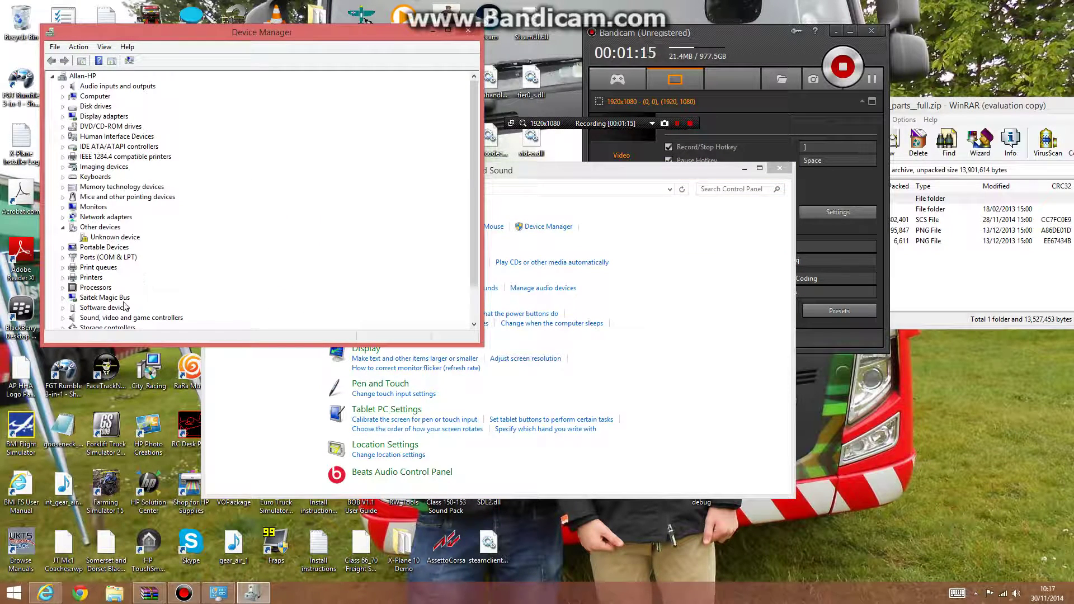
left_click(475, 211)
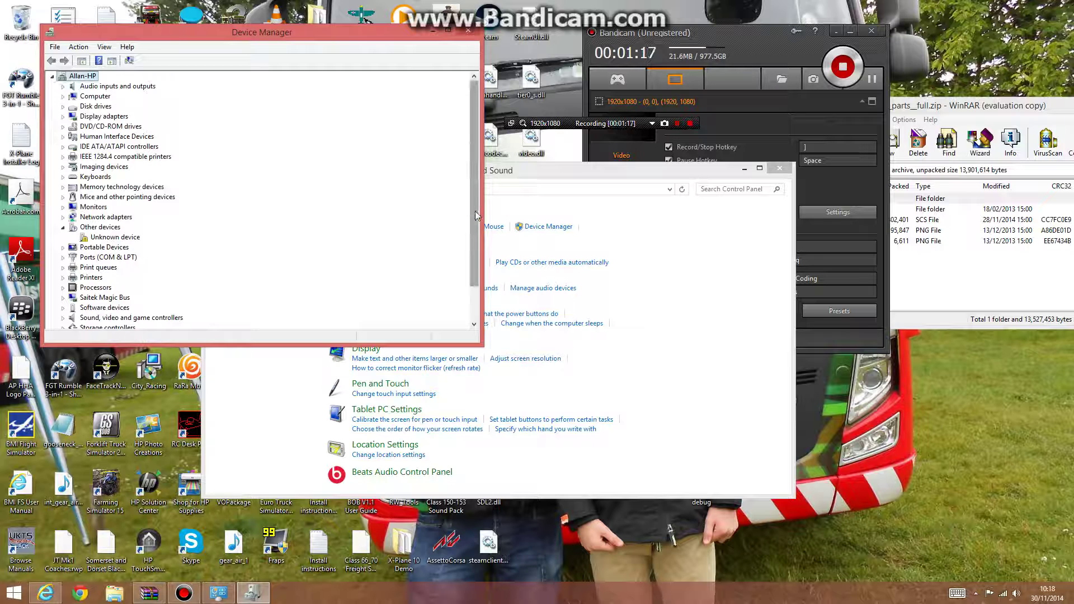
left_click_drag(476, 210, 475, 248)
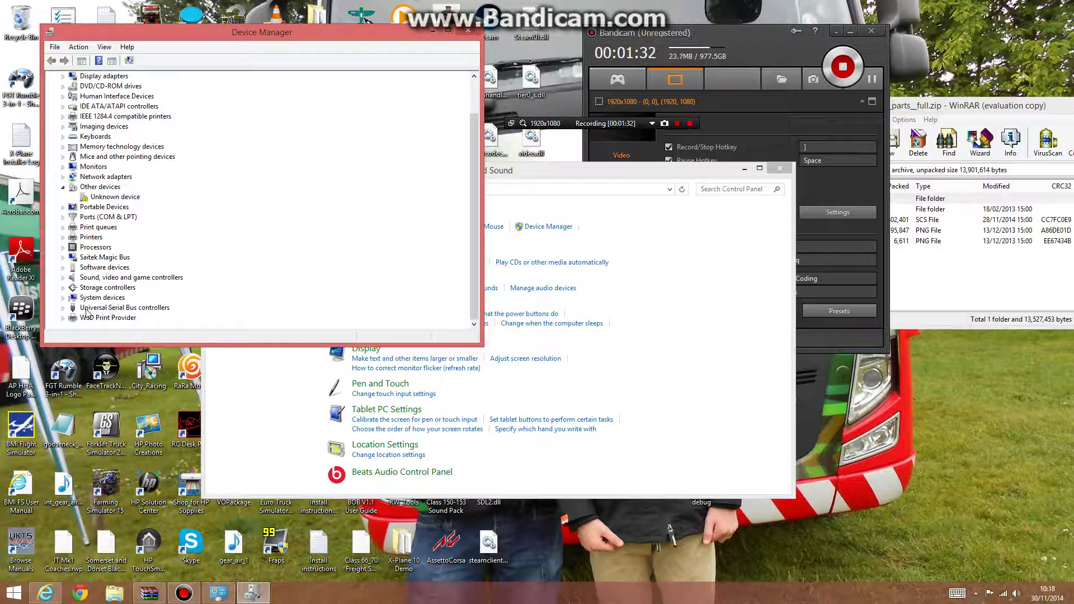
double_click(103, 308)
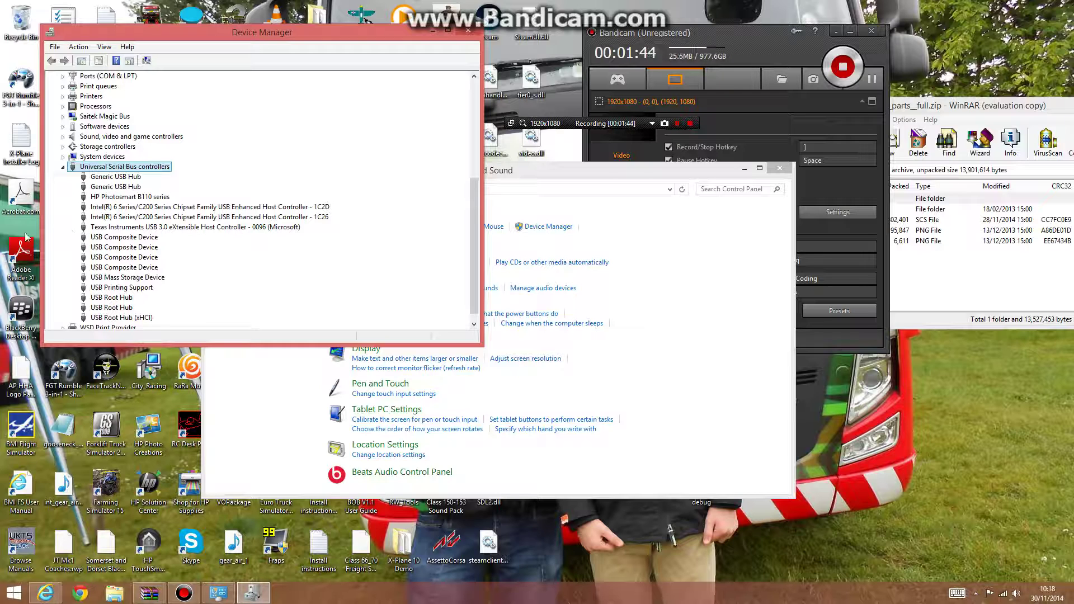
scroll(124, 221, "down", 1)
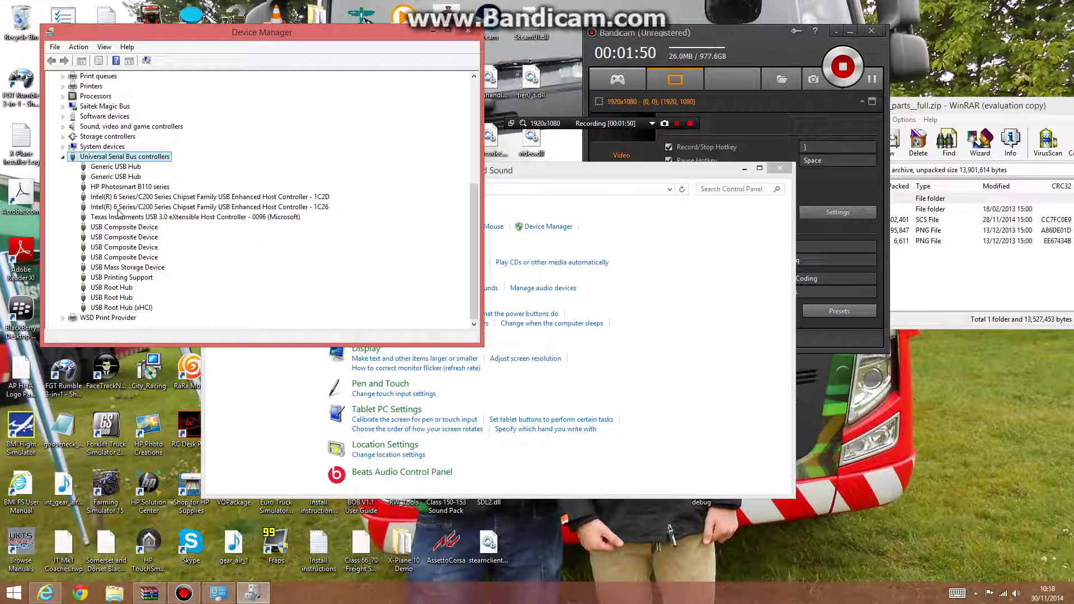
Disable the Intel USB Enhanced Host Controller 1C26, confirm it, and decline the restart.
left_click(118, 209)
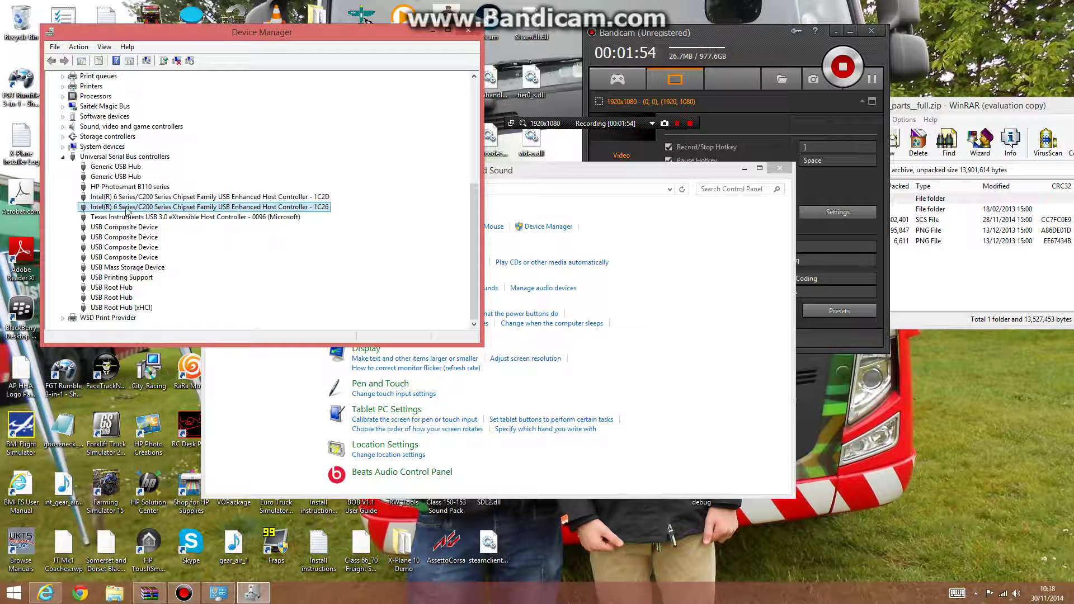
right_click(126, 211)
left_click(152, 229)
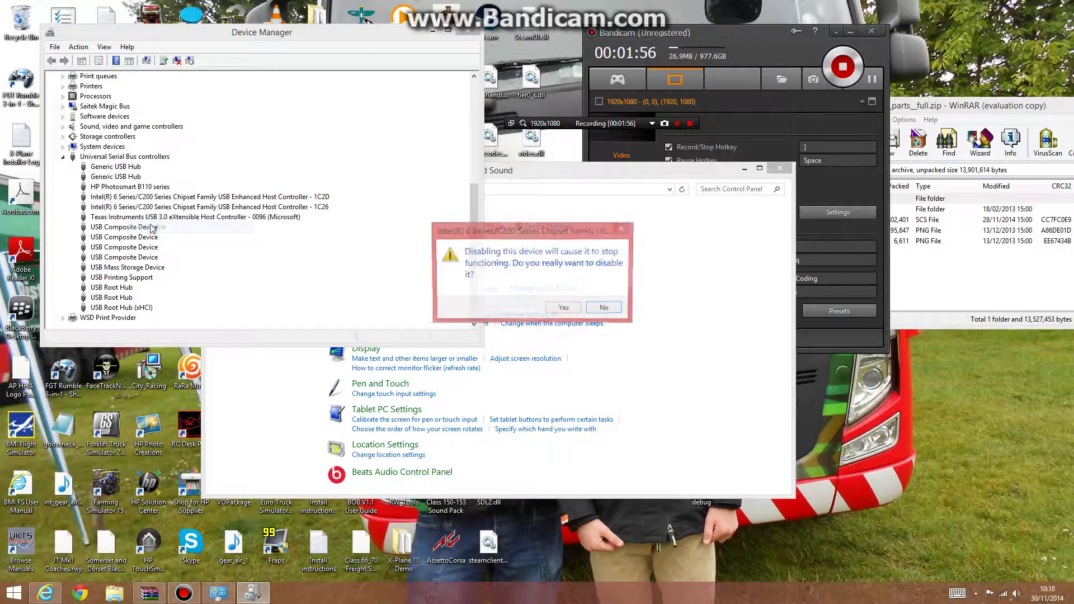
left_click(565, 309)
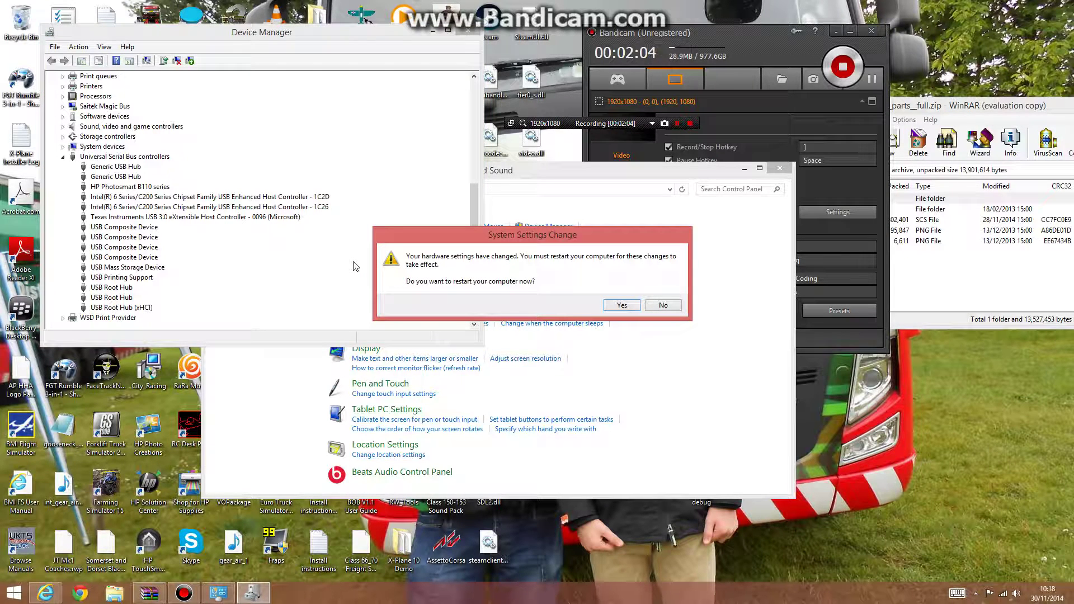
left_click(663, 306)
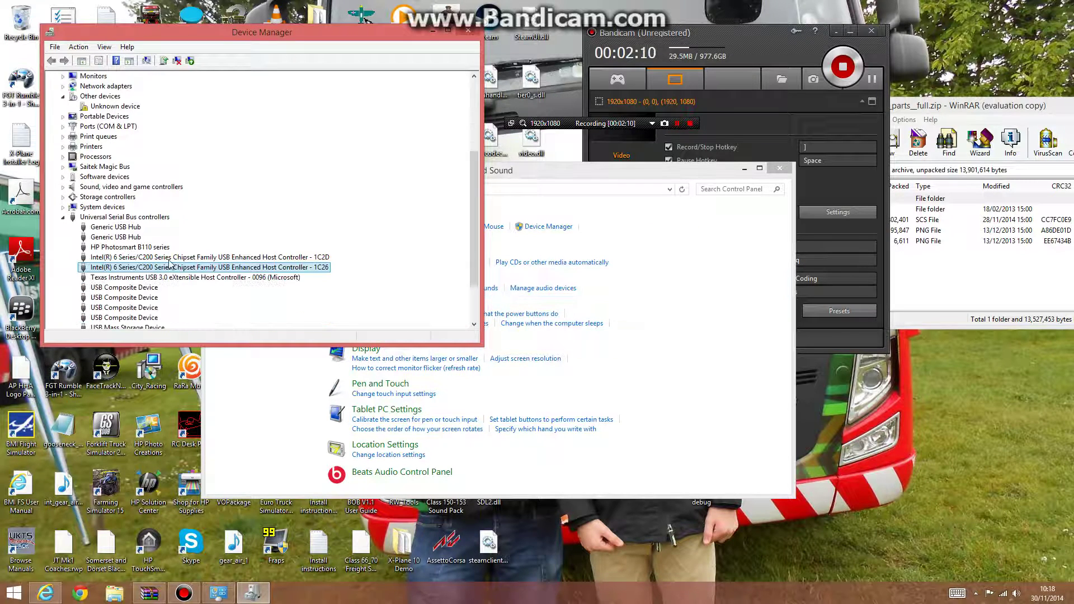
Enable the 1C26 host controller again, decline the restart, and check that Disable is now offered.
right_click(172, 269)
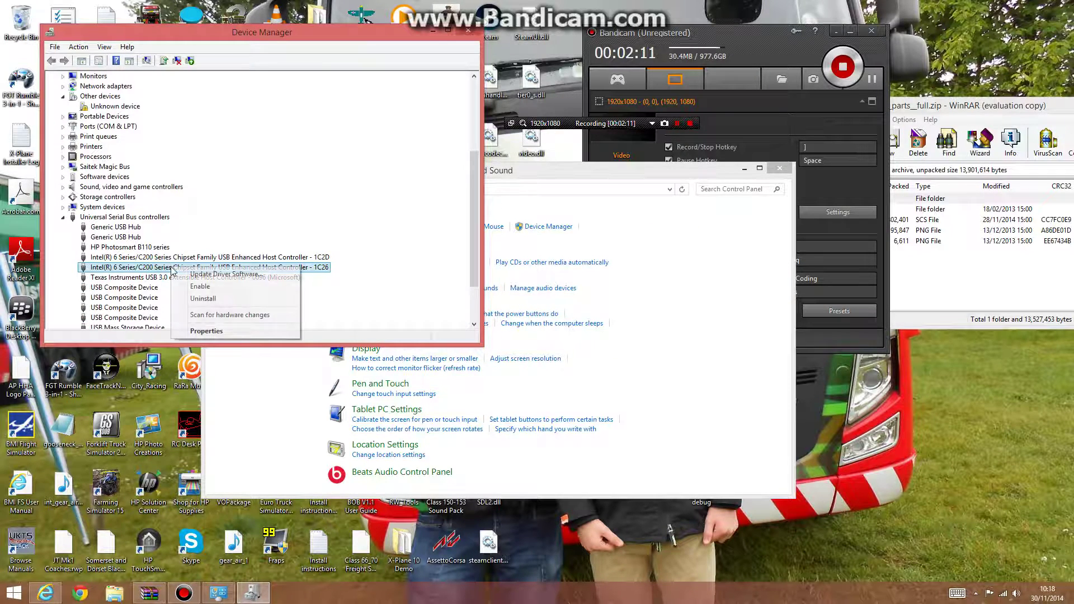
left_click(199, 287)
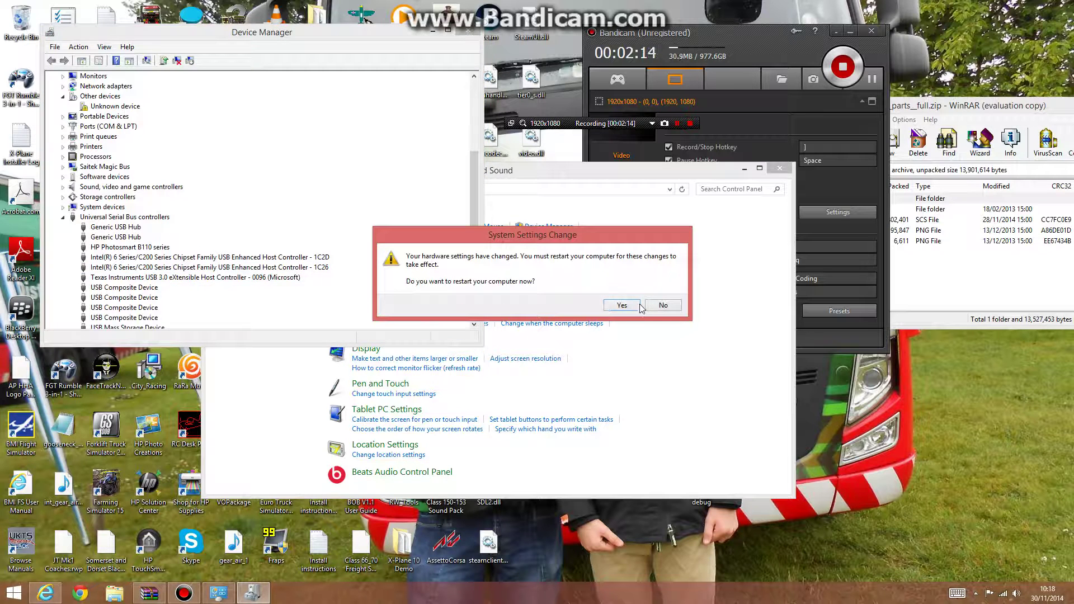
left_click(661, 306)
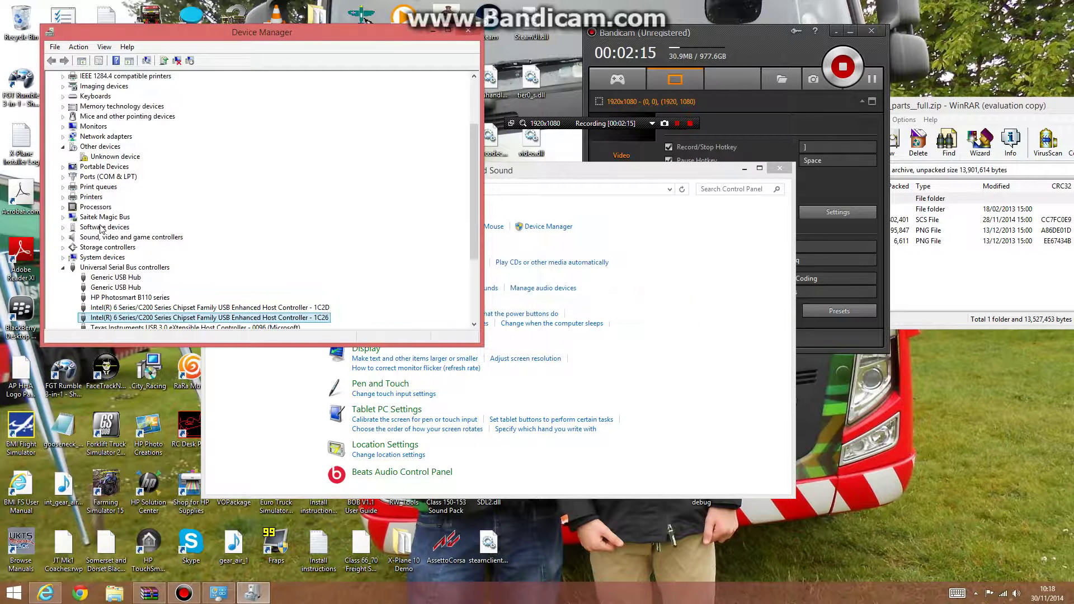
right_click(132, 323)
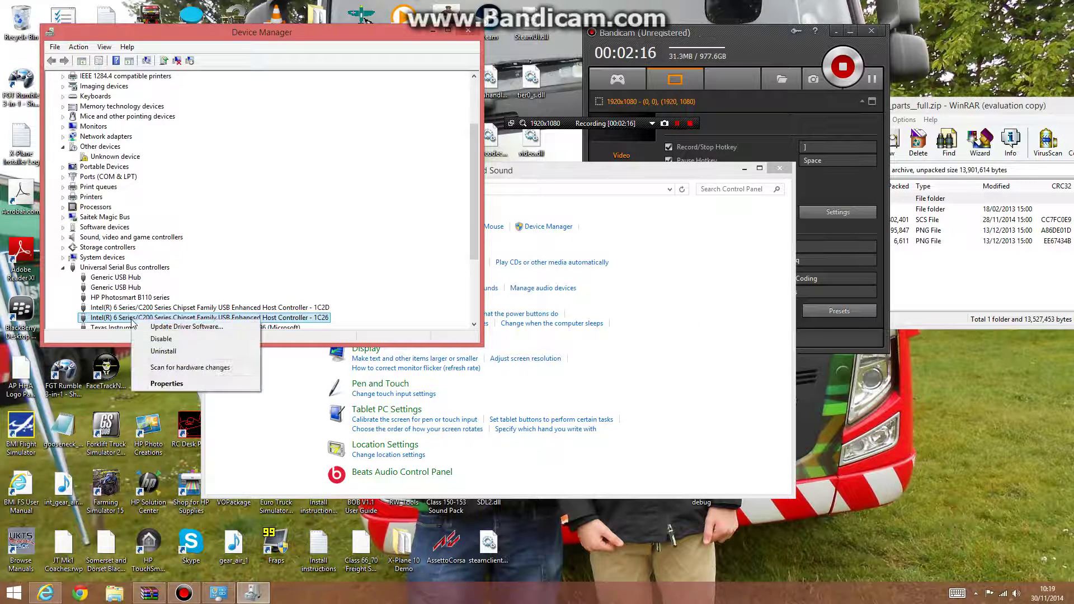
left_click(409, 322)
scroll(403, 310, "down", 3)
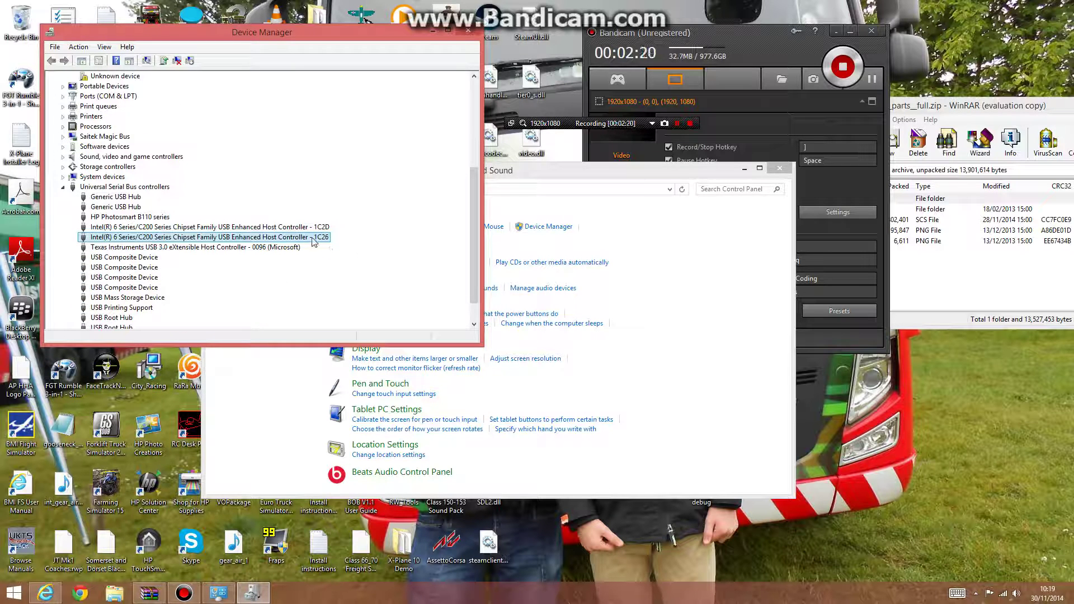